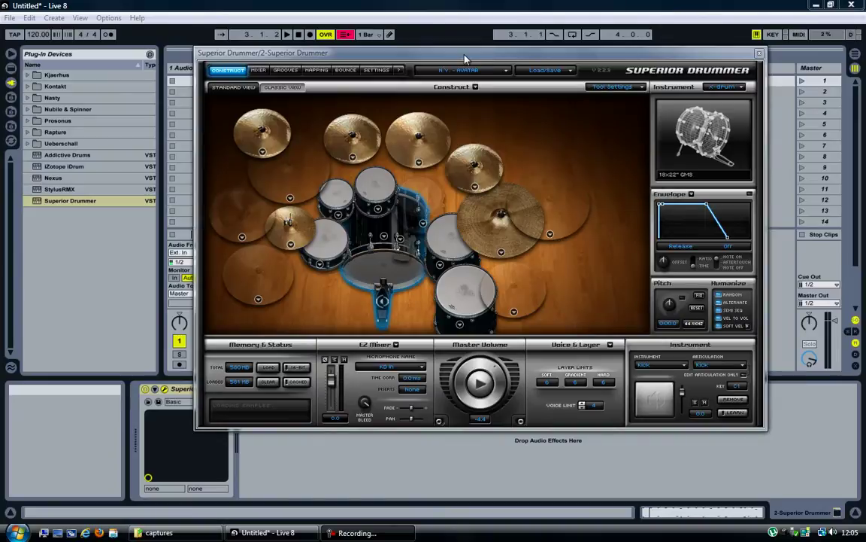
Step: Play the drum groove clip on track 2 through Superior Drummer, then stop at the start
mouse_move(488, 58)
left_mouse_down()
mouse_move(542, 73)
mouse_move(501, 69)
left_mouse_up()
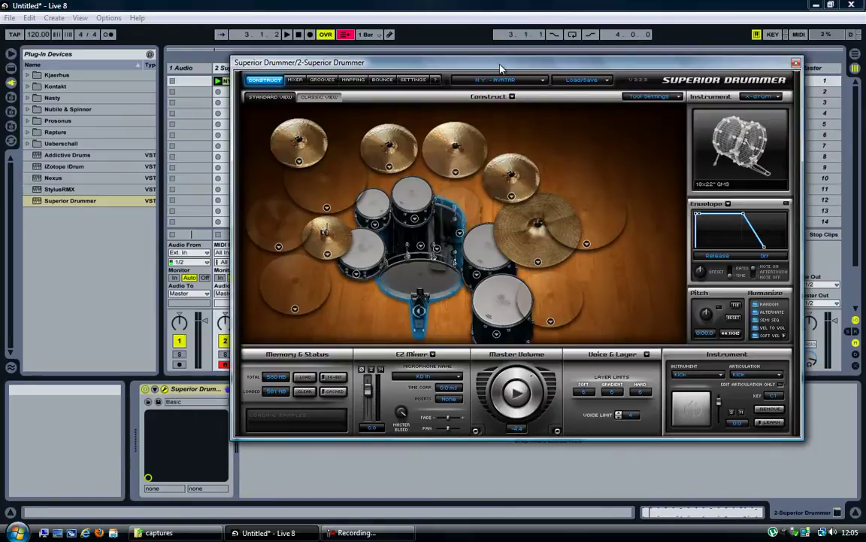
mouse_move(501, 68)
left_mouse_down()
mouse_move(460, 64)
mouse_move(503, 63)
left_mouse_up()
left_click_drag(370, 62, 391, 67)
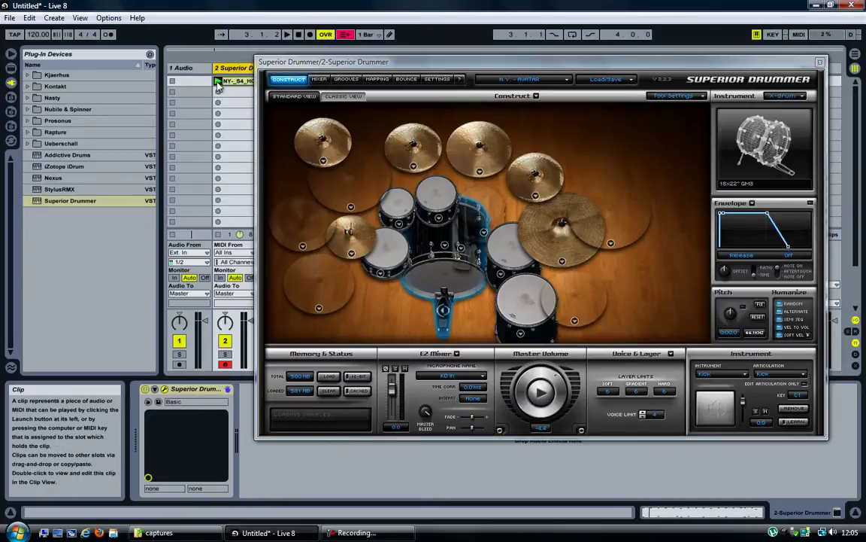
left_click(219, 81)
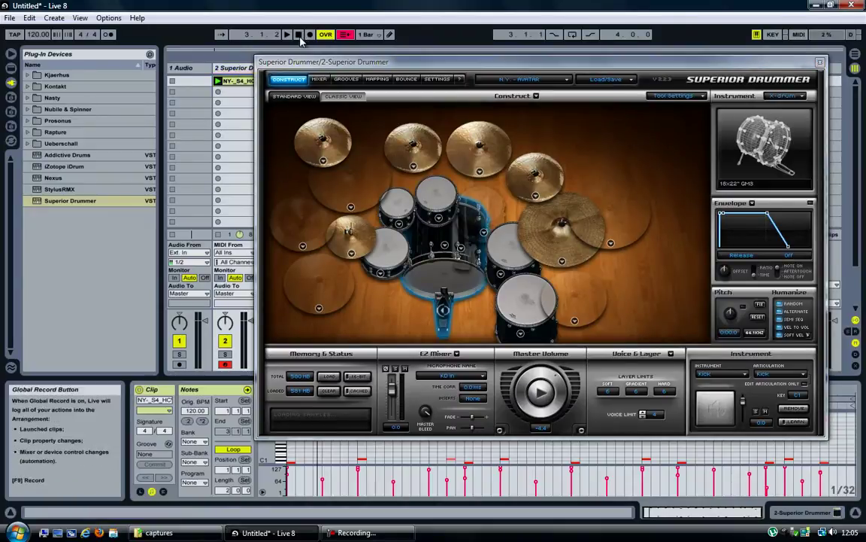
key("space")
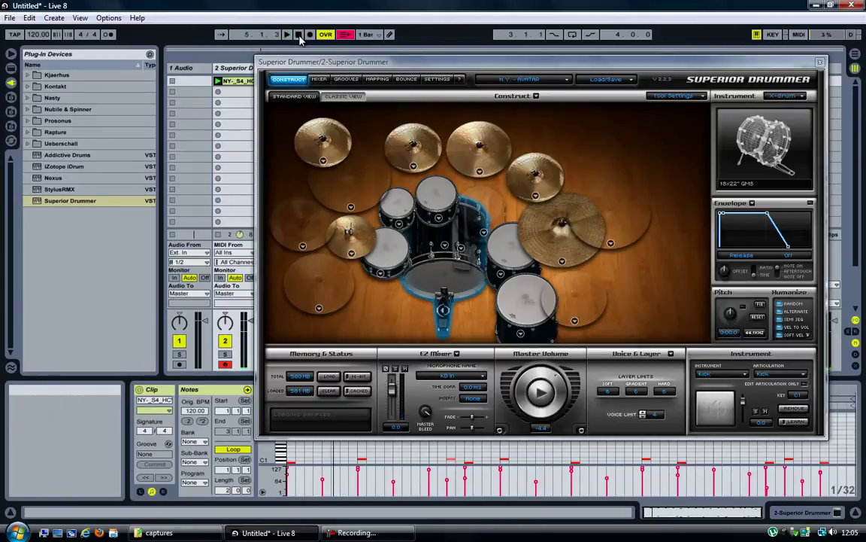
left_click(300, 39)
left_click_drag(331, 63, 287, 61)
Step: Set the first channel's Output to Multichannel on Superior Drummer's Mixer page
left_click(274, 76)
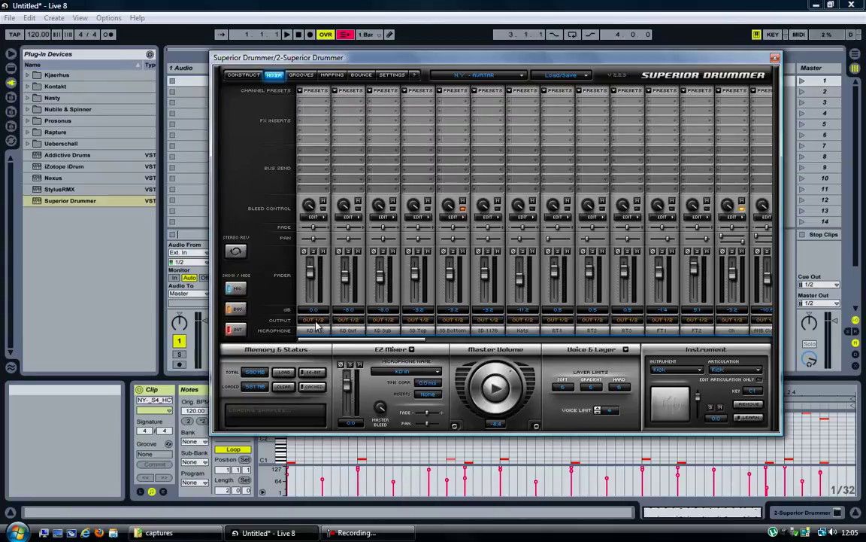
left_click(314, 323)
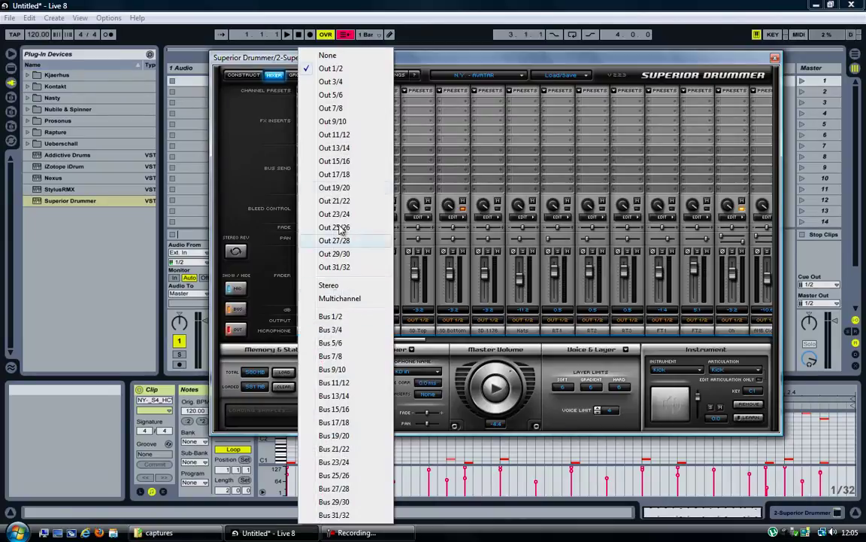
left_click(341, 303)
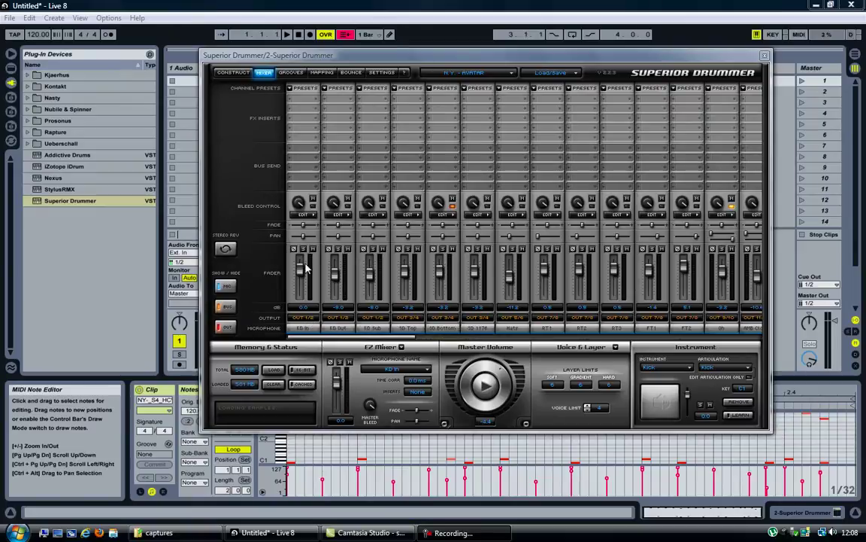
Step: Set track 3's Audio From to 2-Superior Drummer, keeping Post Mixer, and reshow the plug-in
key("Right")
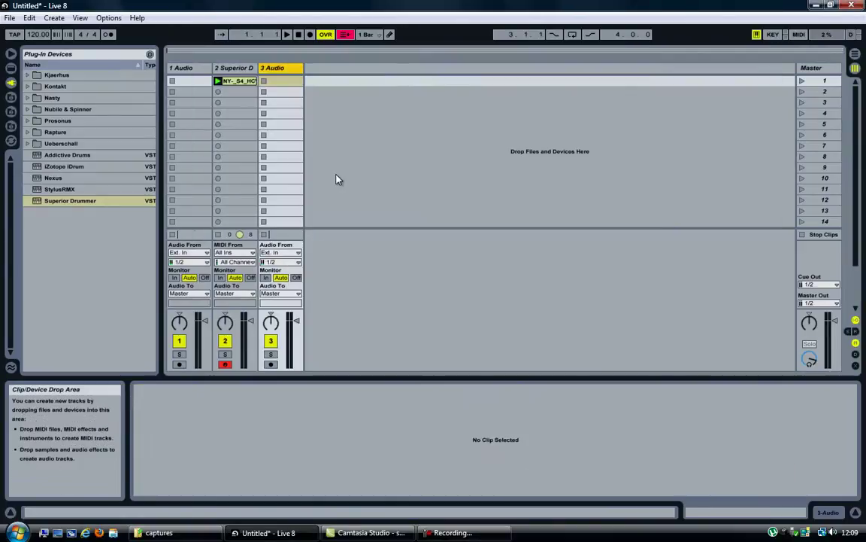
left_click(294, 253)
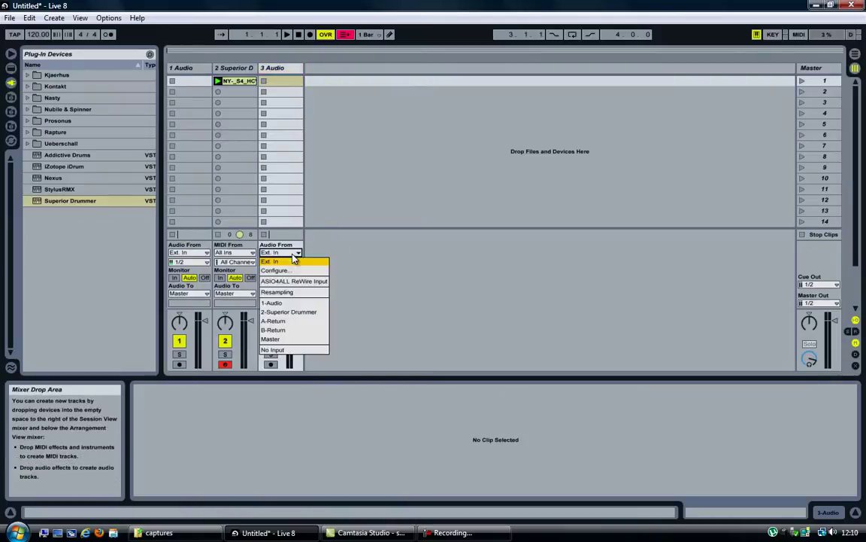
left_click(288, 313)
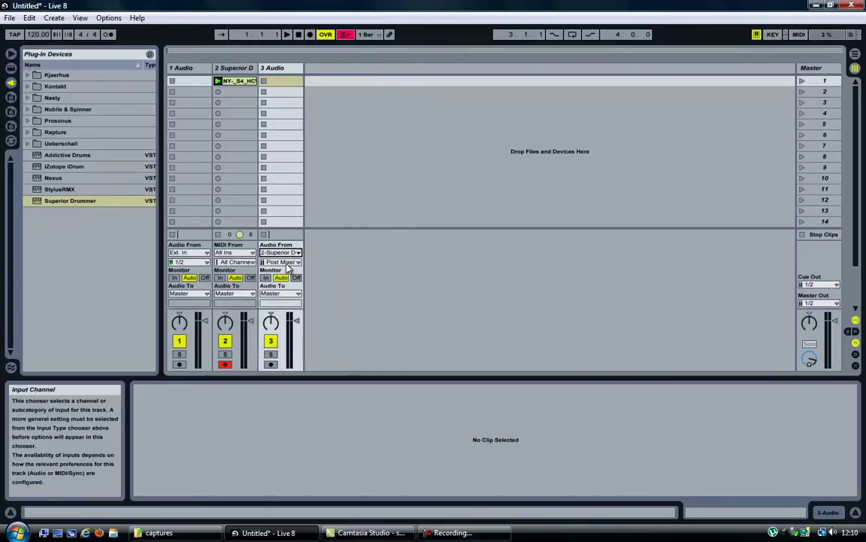
left_click(286, 263)
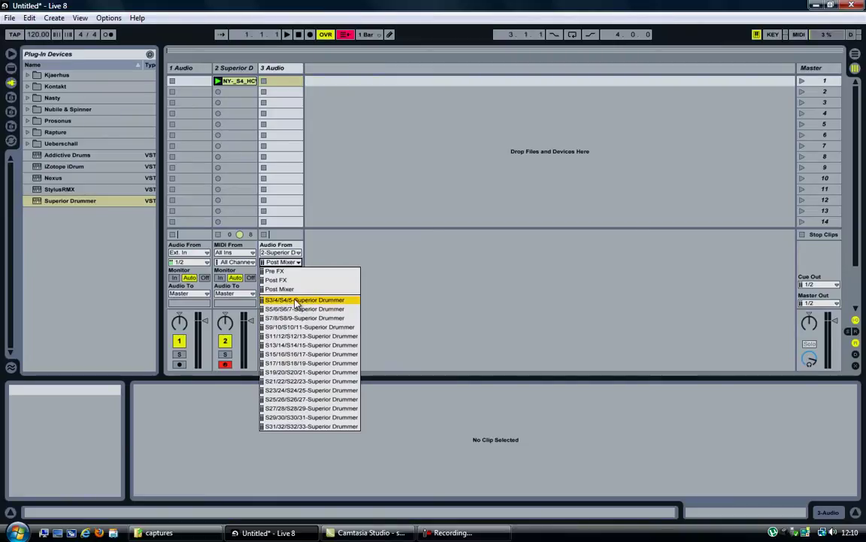
left_click(242, 69)
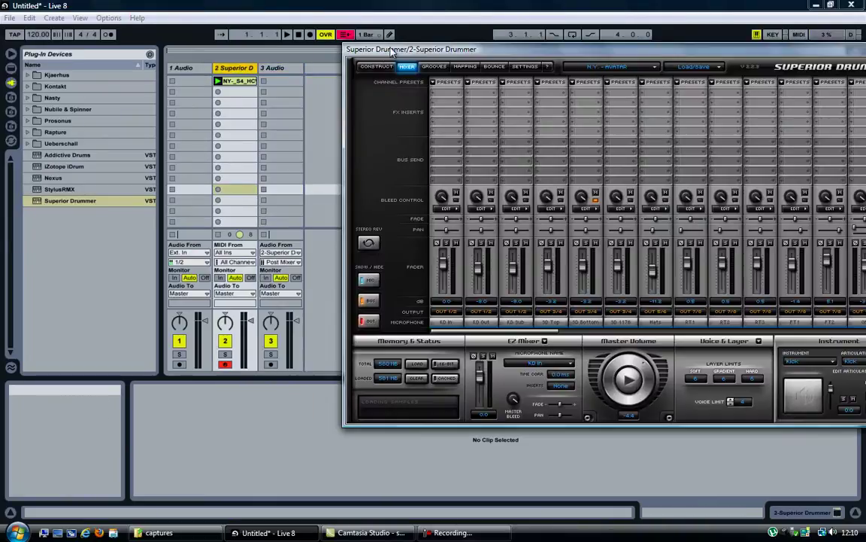
Step: Route the kick channels to Out 3/4, snare channels to Out 5/6 and Hats to Out 7/8
left_click_drag(392, 50, 213, 51)
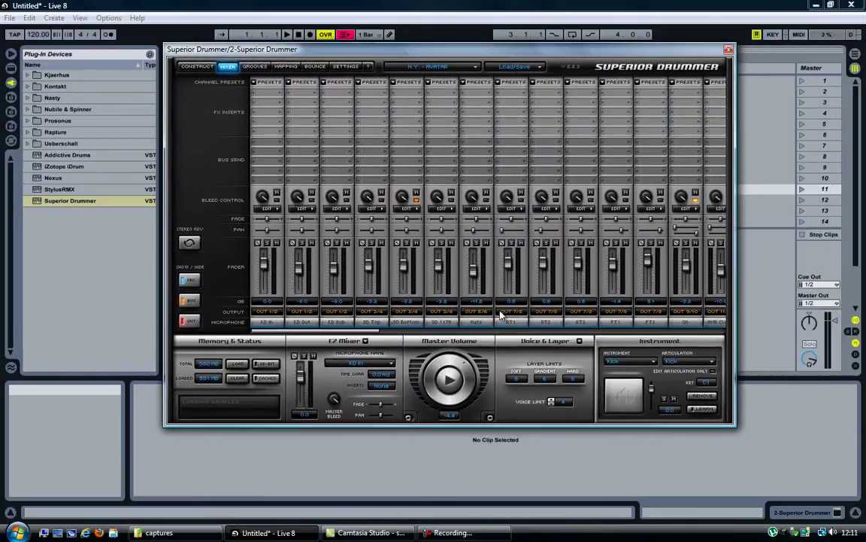
left_click(269, 316)
left_click(209, 50)
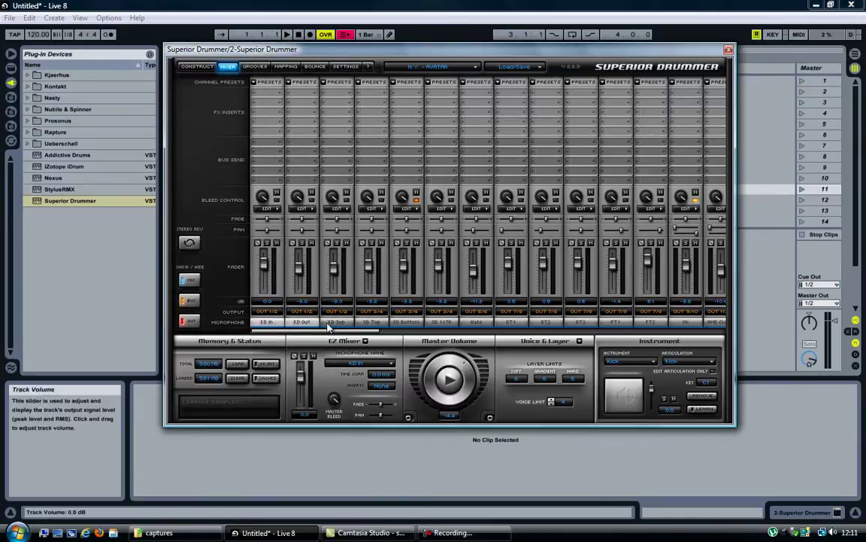
left_click(270, 316)
left_click(260, 81)
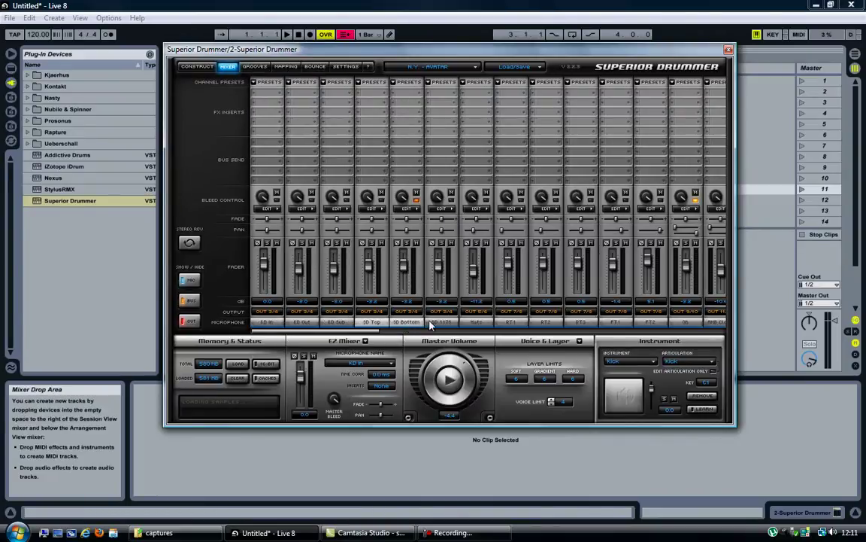
left_click(380, 317)
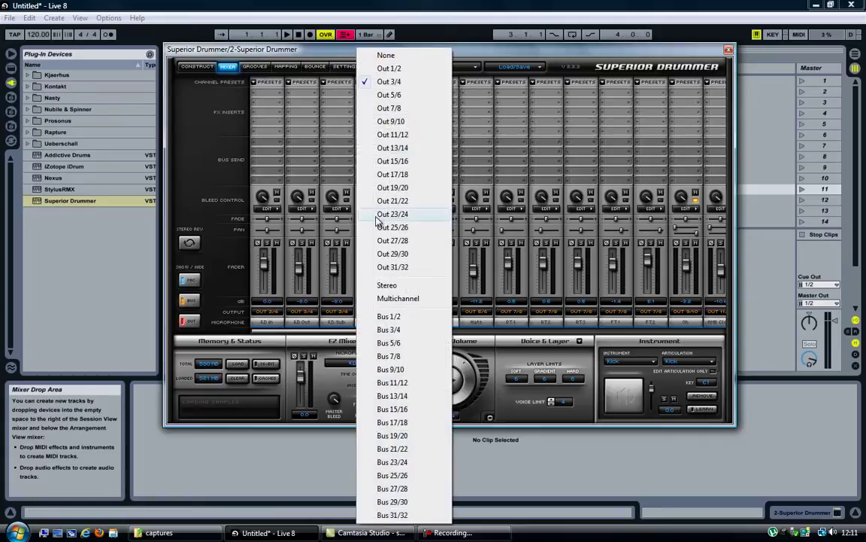
left_click(389, 96)
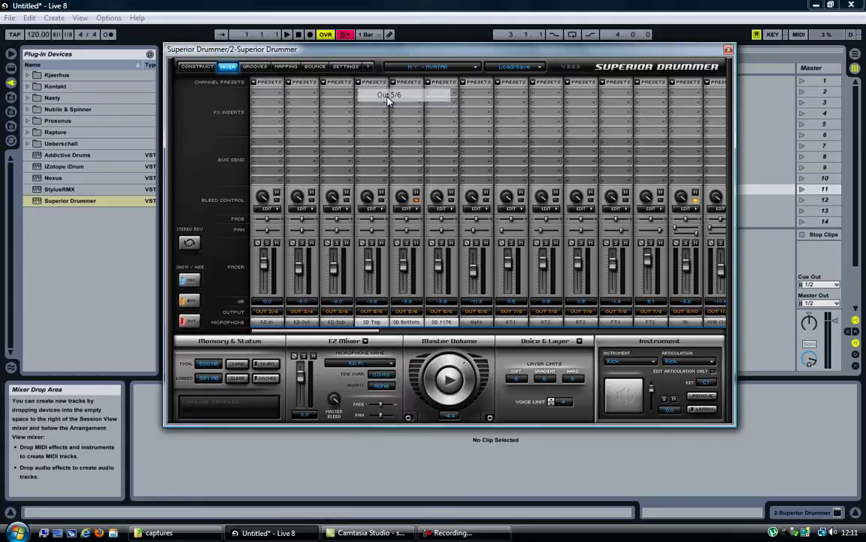
left_click(476, 314)
left_click(485, 111)
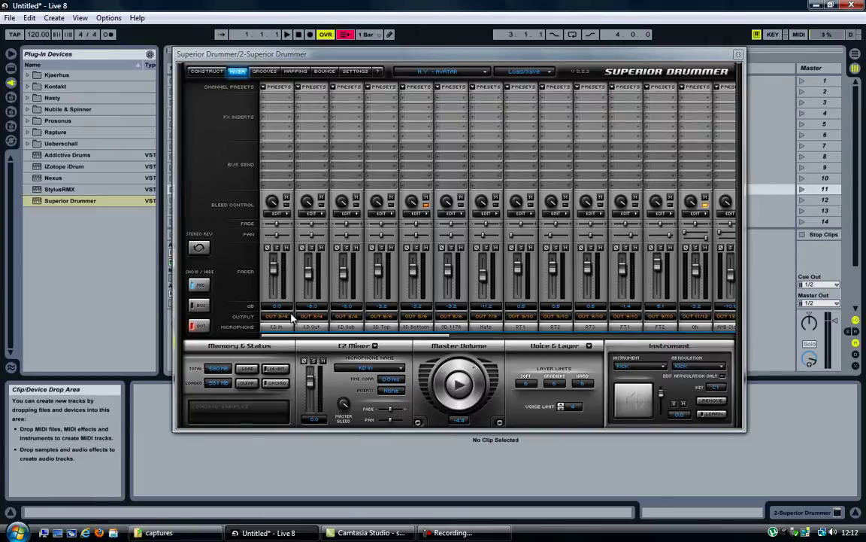
Step: Play the groove to check the output meters and reposition the Superior Drummer window
left_click_drag(276, 338, 510, 342)
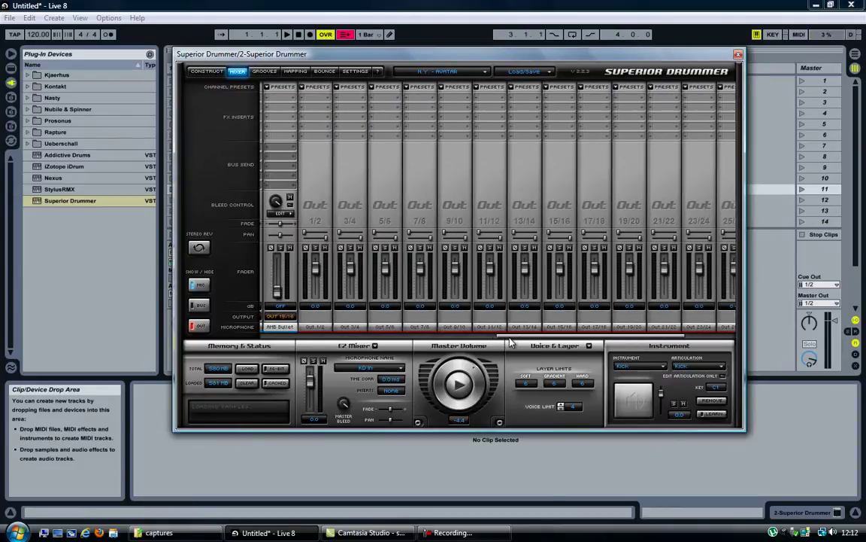
left_click(287, 34)
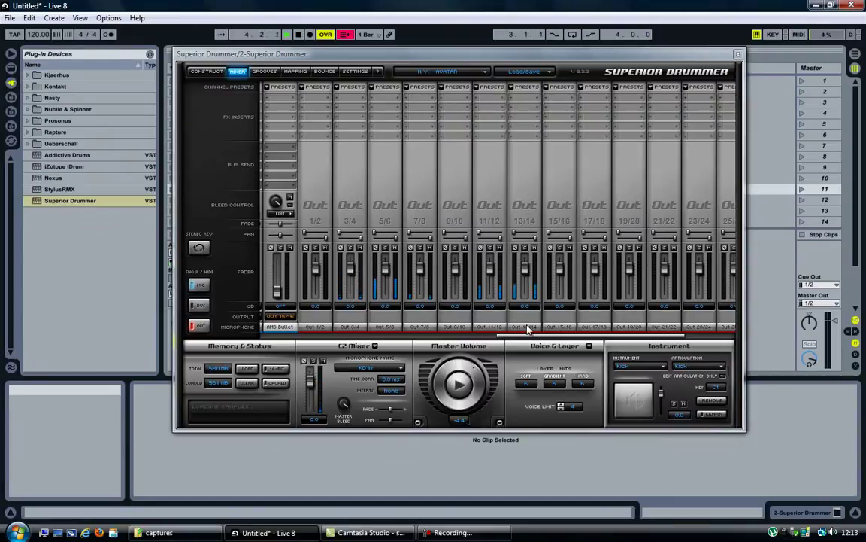
left_click_drag(528, 338, 293, 180)
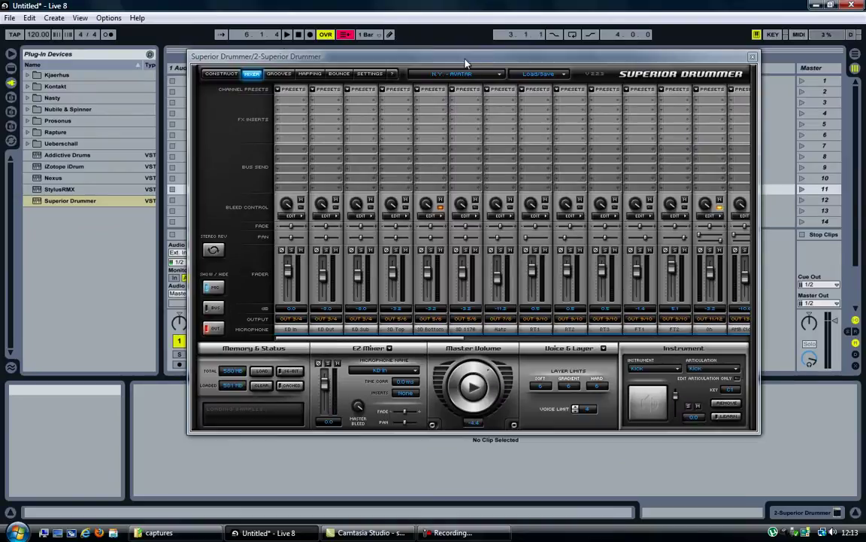
left_click_drag(465, 59, 457, 103)
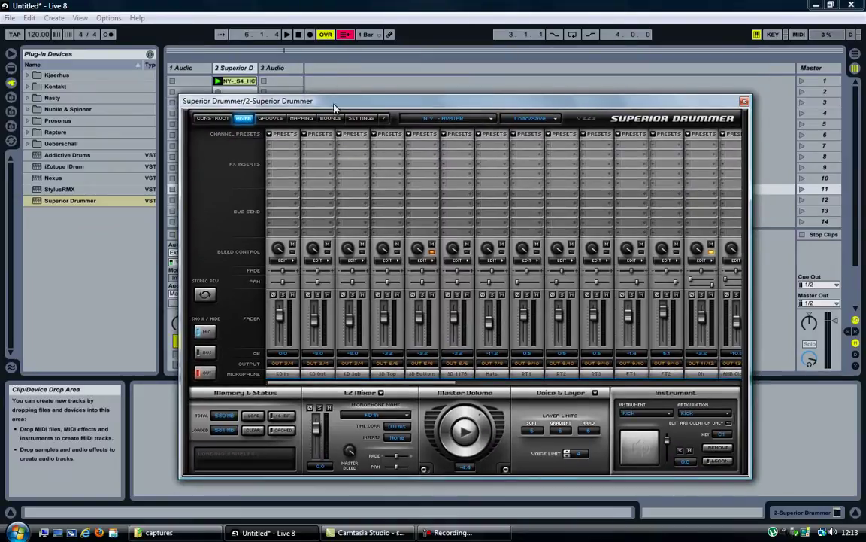
left_click_drag(333, 101, 341, 48)
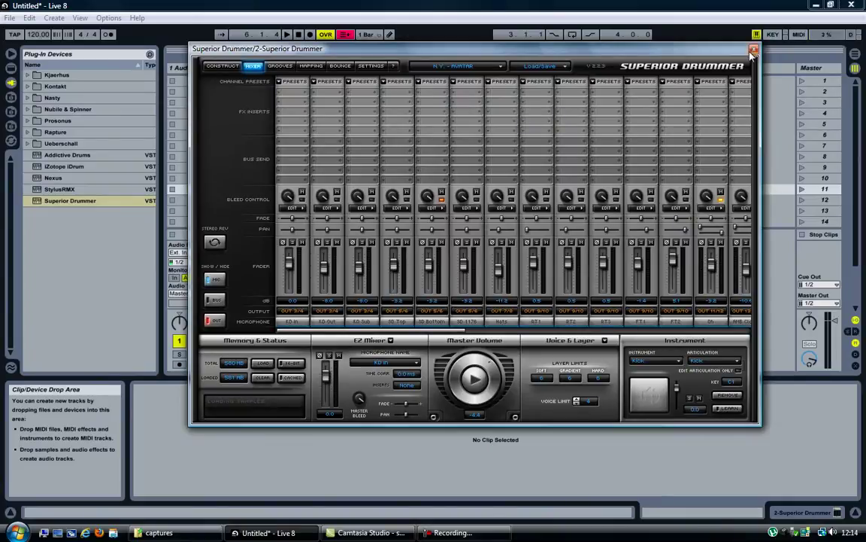
Step: Feed track 3 from 2-Superior Drummer, input channel S3/4
key("ctrl+alt+p")
left_click(279, 68)
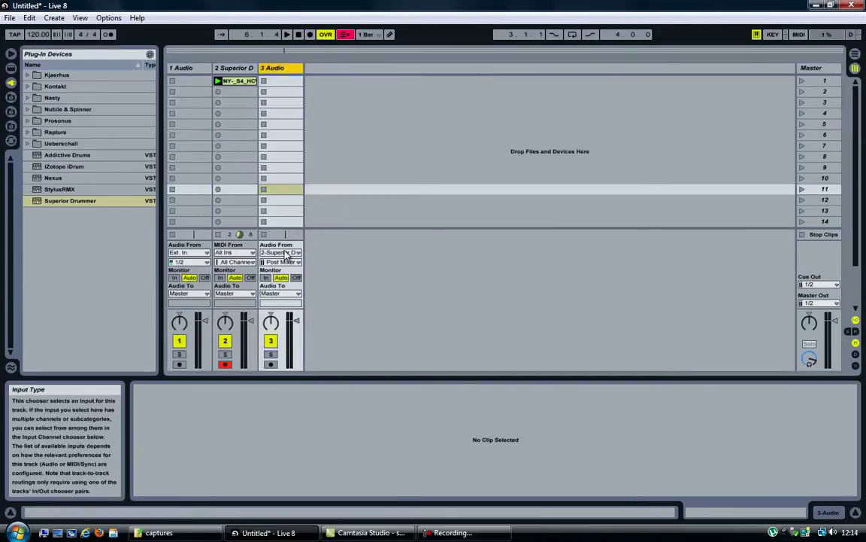
left_click(279, 253)
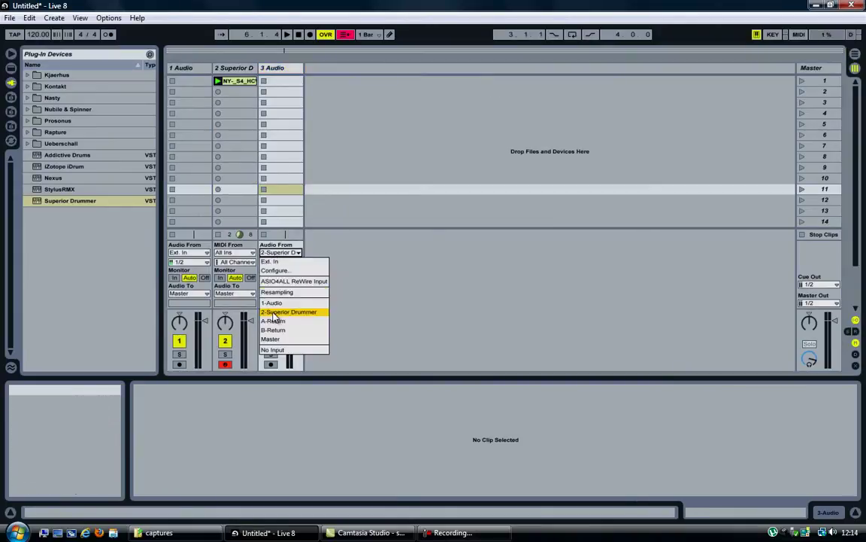
left_click(277, 254)
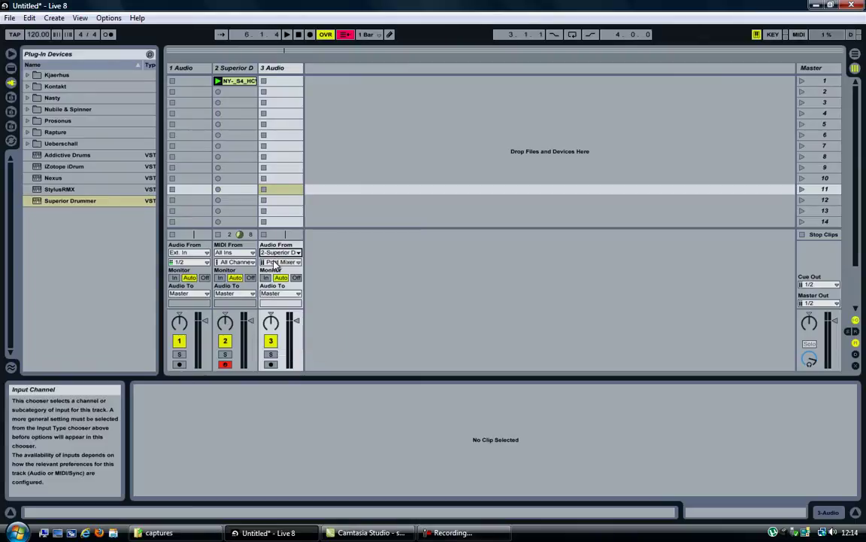
left_click(280, 261)
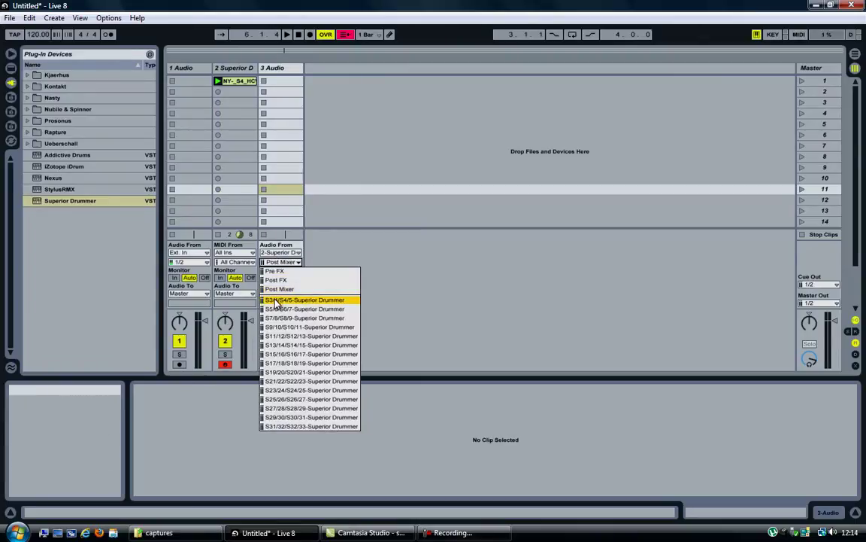
left_click(277, 302)
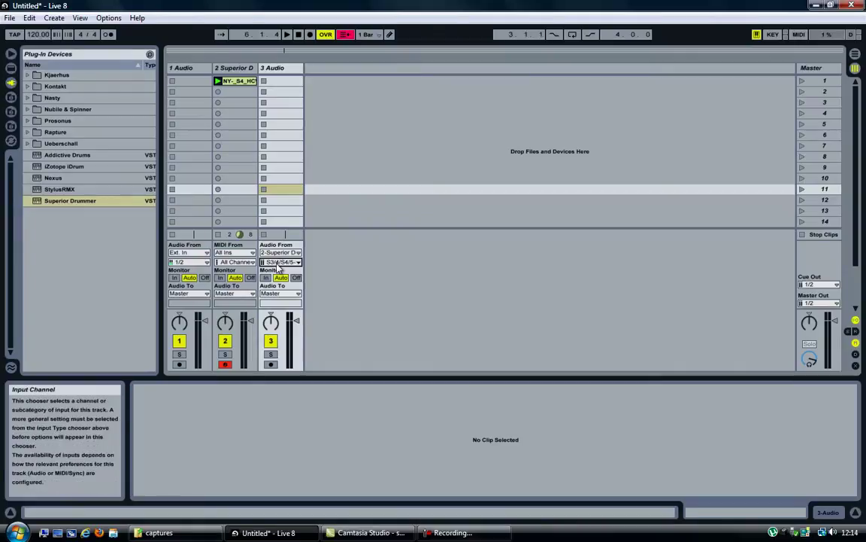
Step: Insert two more audio tracks, making tracks 4 and 5
right_click(321, 72)
left_click(347, 73)
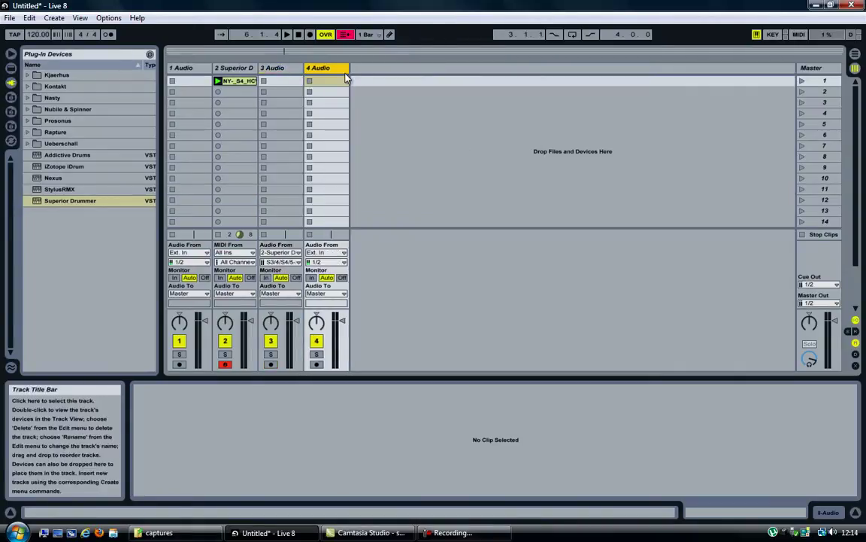
right_click(331, 69)
key("Escape")
key("ctrl+t")
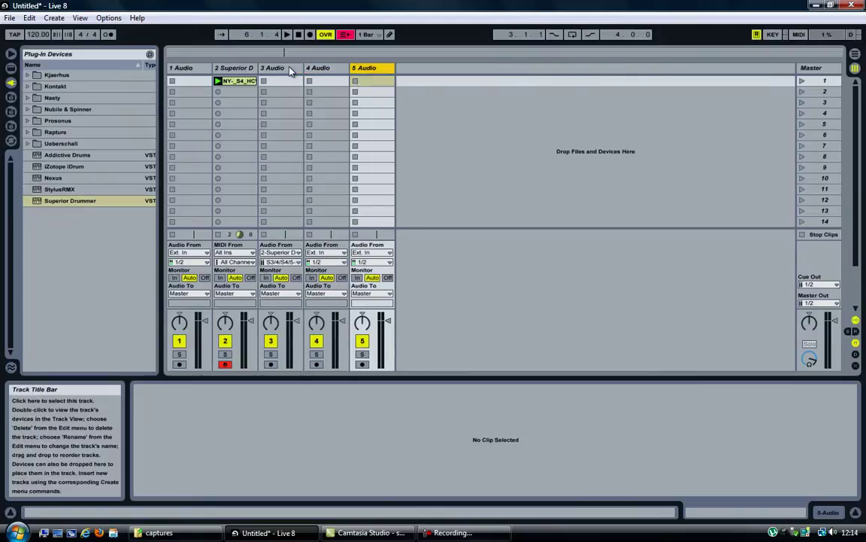
left_click(290, 68)
left_click(321, 68)
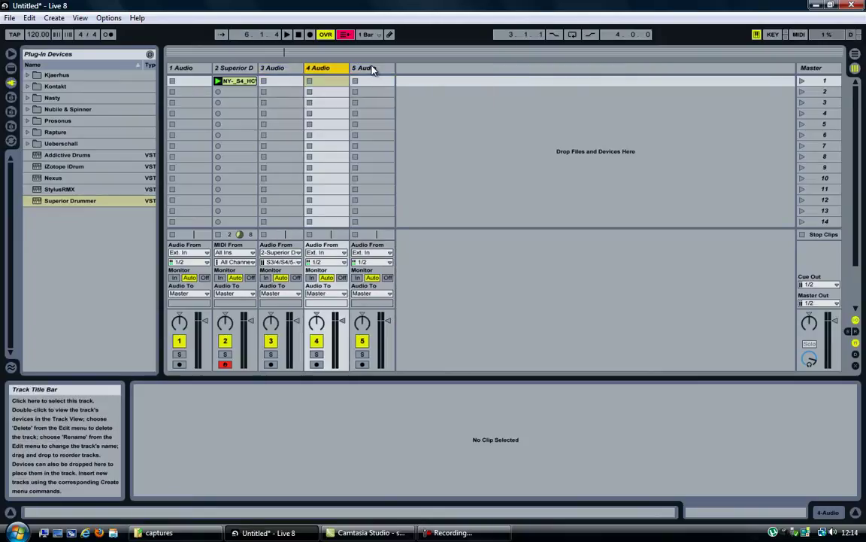
left_click(373, 69)
left_click(291, 69)
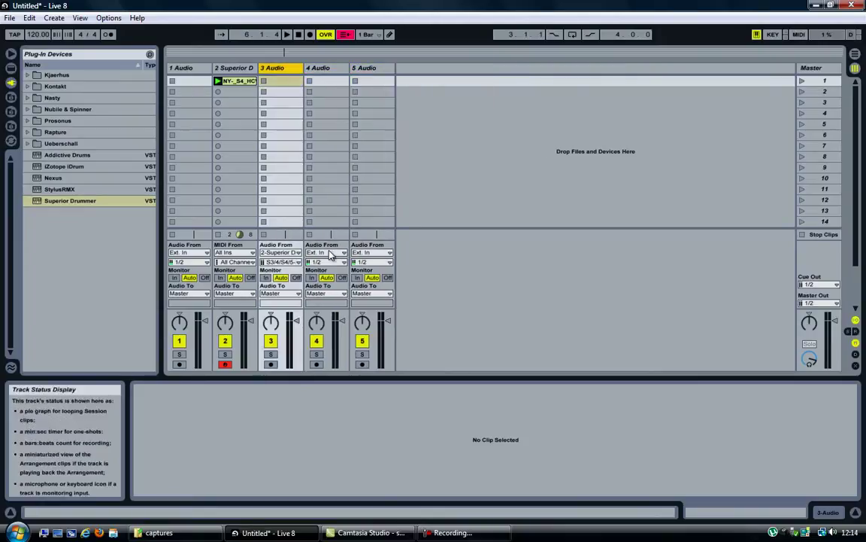
Step: Feed tracks 4 and 5 from 2-Superior Drummer channels S5/6 and S7/8
left_click(328, 254)
left_click(331, 309)
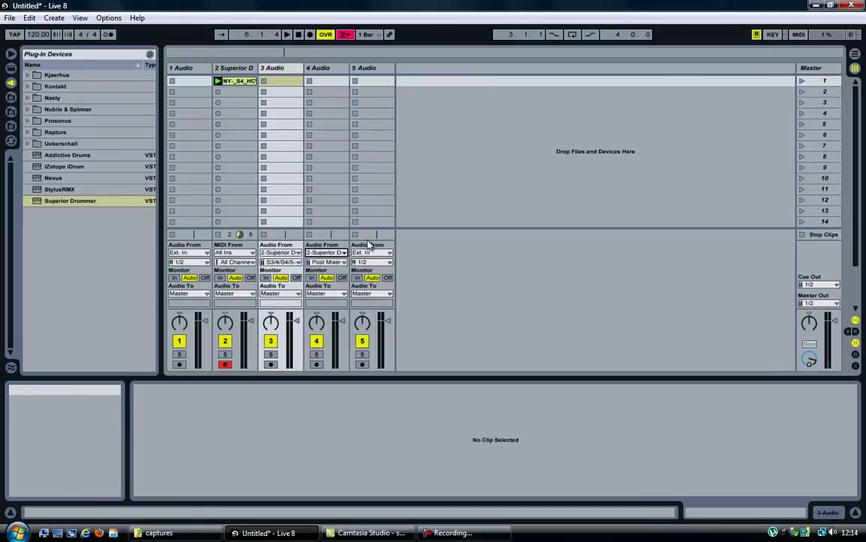
left_click(372, 253)
left_click(369, 303)
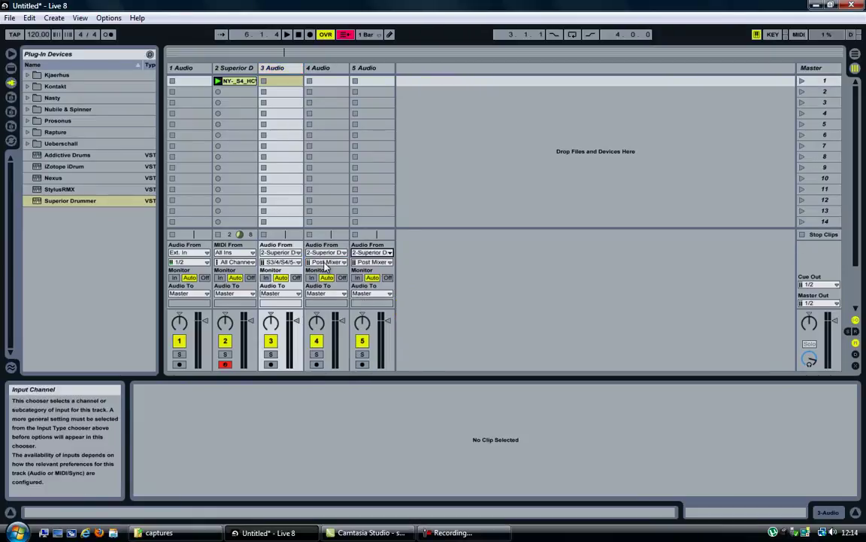
left_click(326, 262)
left_click(331, 309)
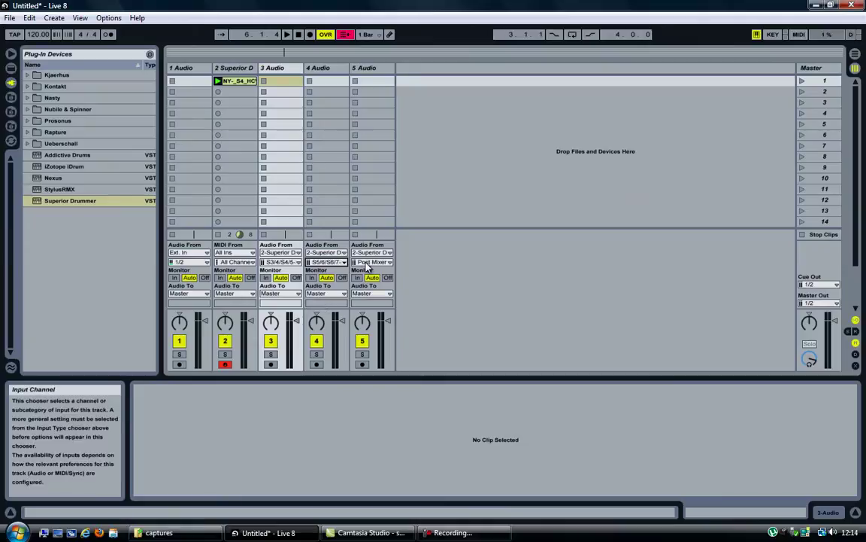
left_click(370, 263)
left_click(364, 318)
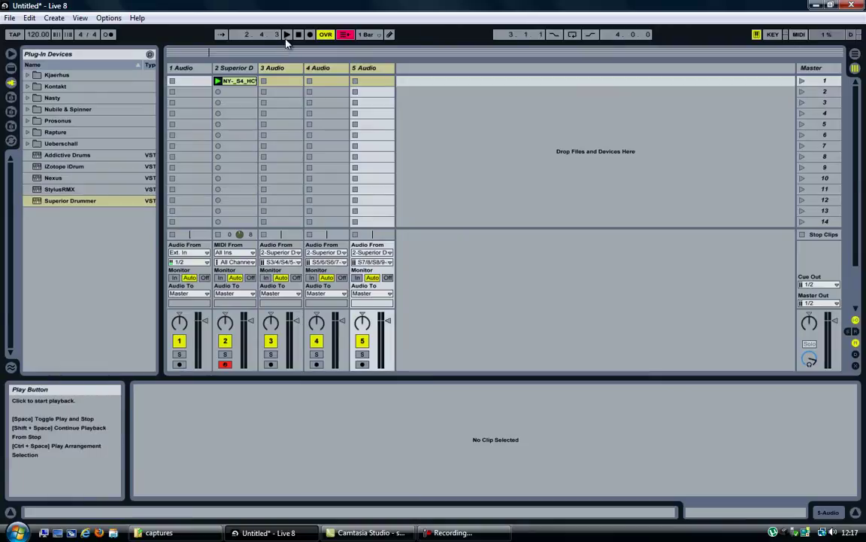
Step: Play the groove, set Monitor to In on tracks 3 to 5, then stop playback
left_click(286, 35)
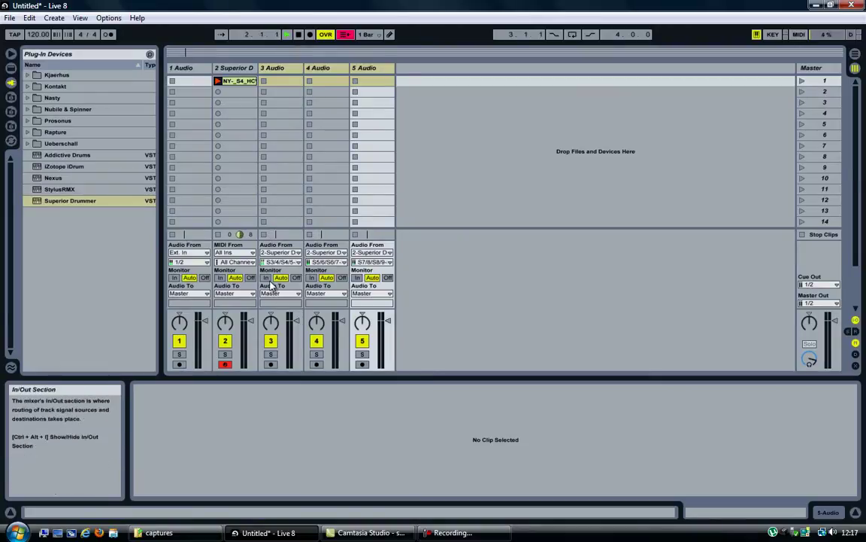
left_click(267, 278)
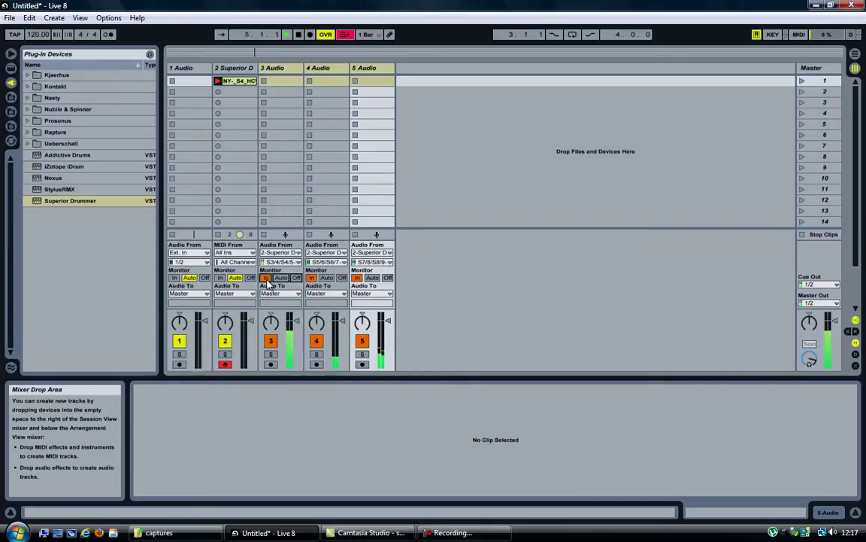
double_click(299, 34)
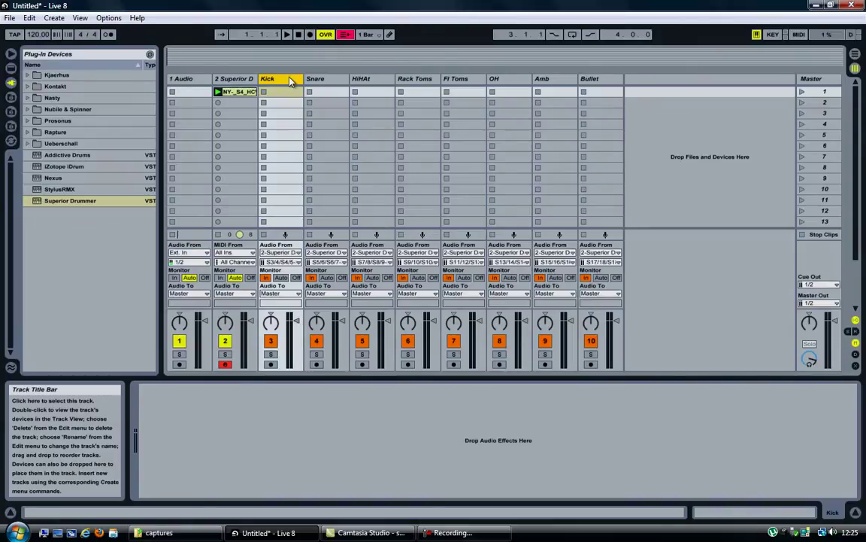
Step: Select the Kick track and inspect its input channel list without changing it
key("Right")
left_click(293, 81)
left_click(275, 262)
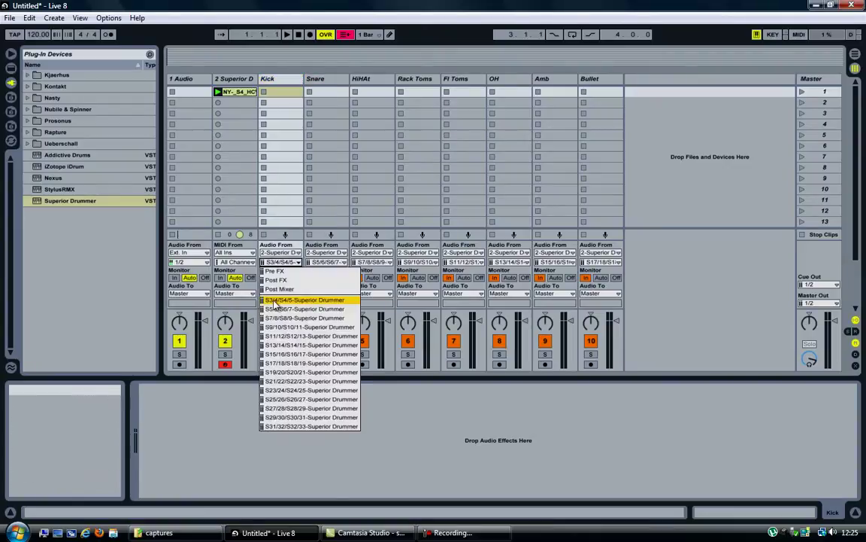
left_click(254, 84)
Step: Group the Superior Drummer through Bullet tracks, unfold the group and confirm Kick's Audio To is Group
left_click(223, 78)
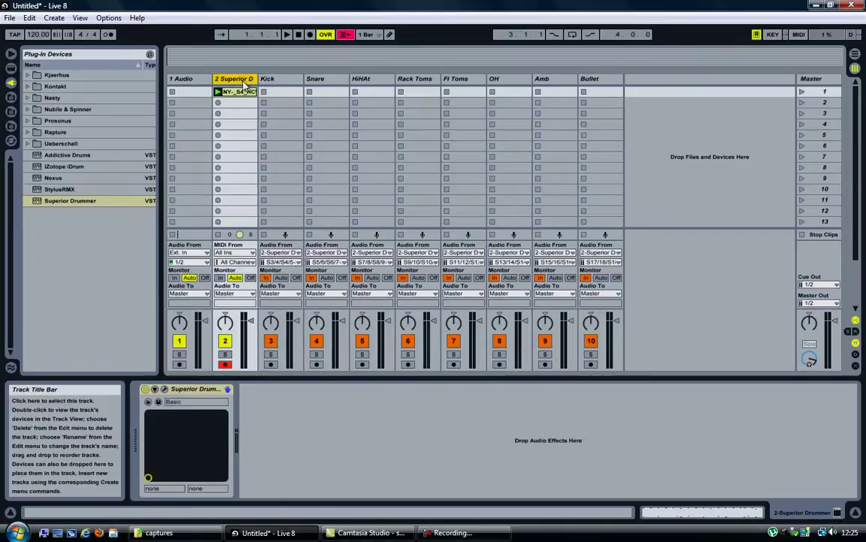
left_click(592, 79, "shift")
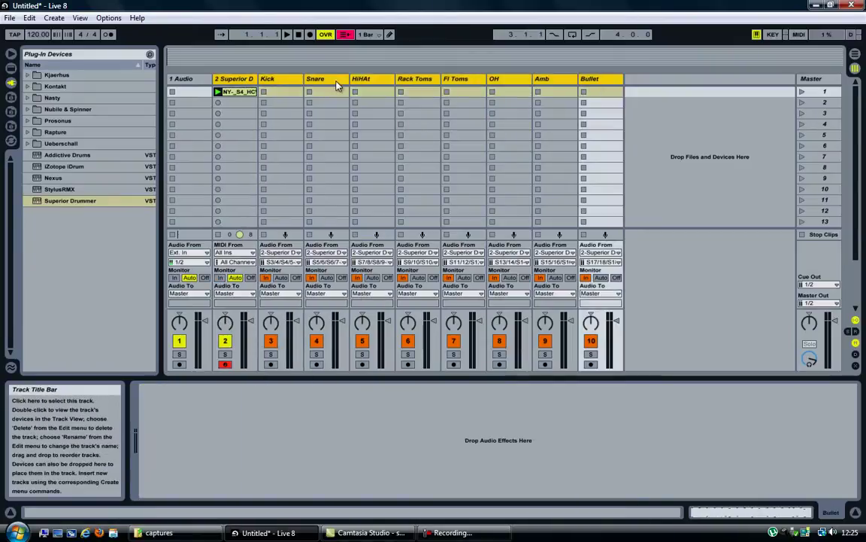
right_click(238, 81)
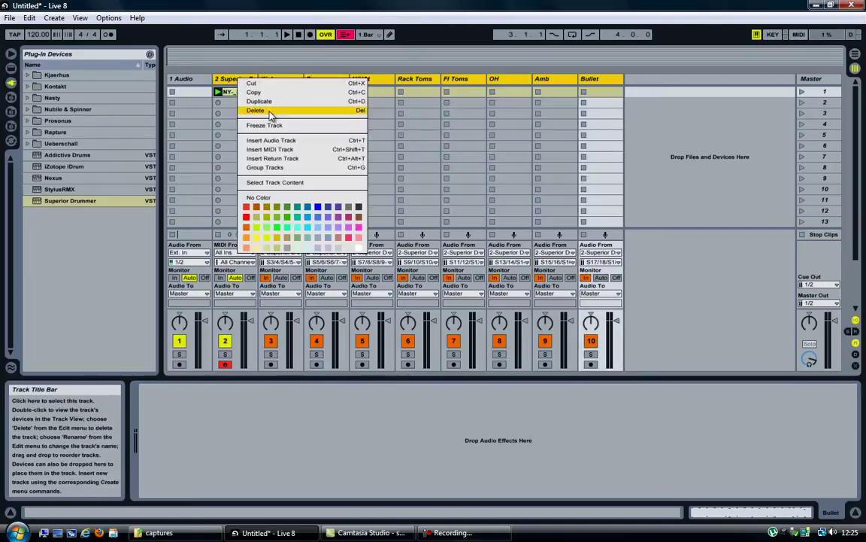
left_click(263, 167)
left_click(253, 79)
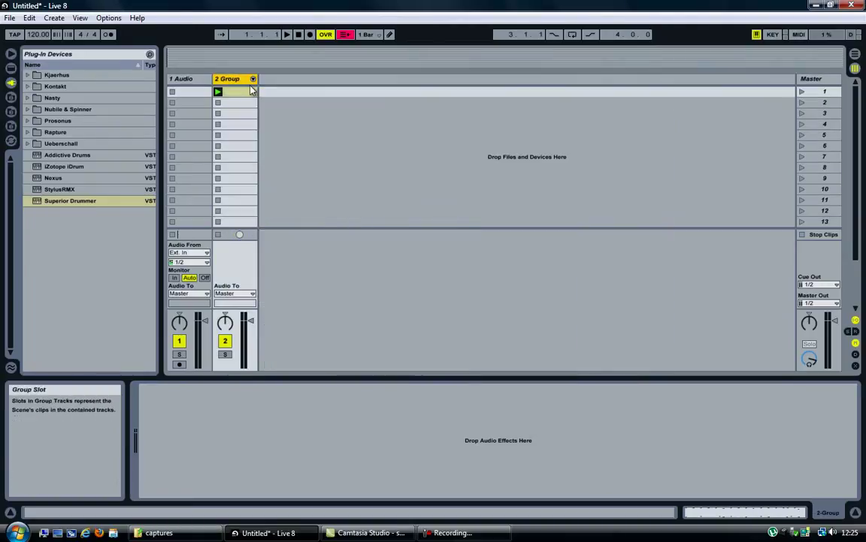
left_click(253, 79)
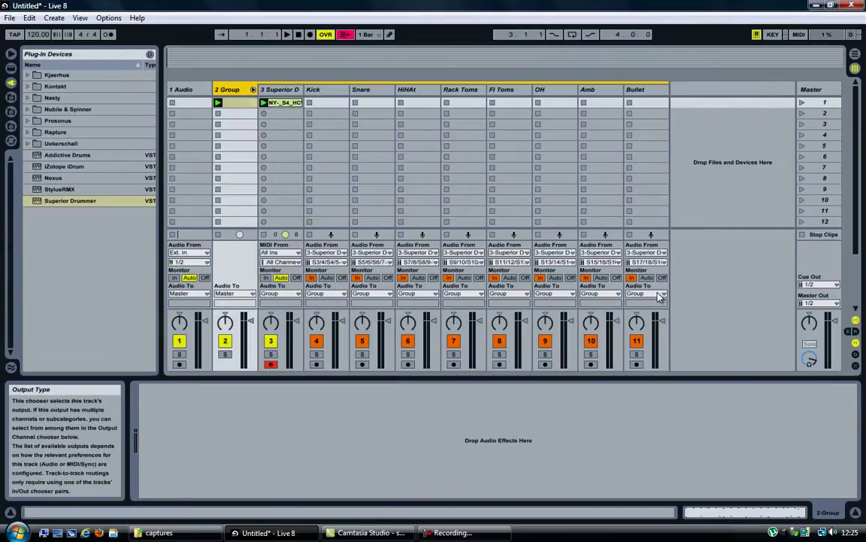
left_click(336, 297)
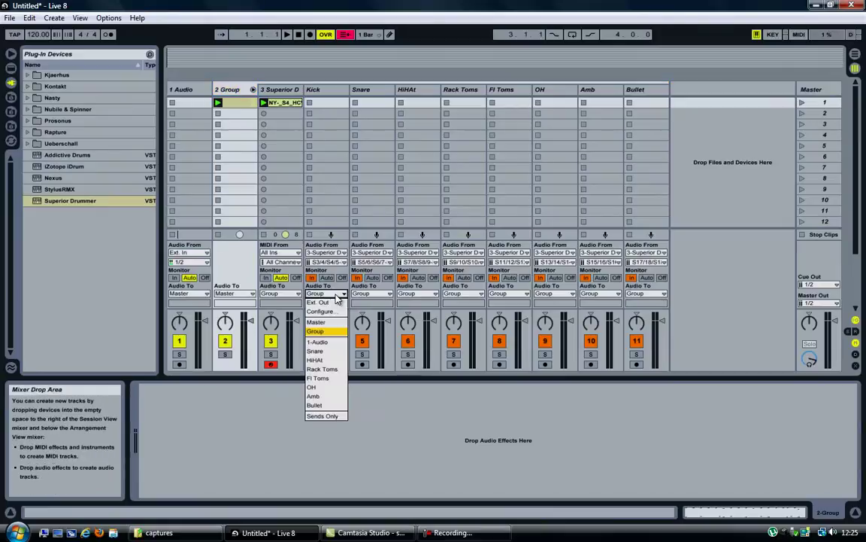
left_click(336, 297)
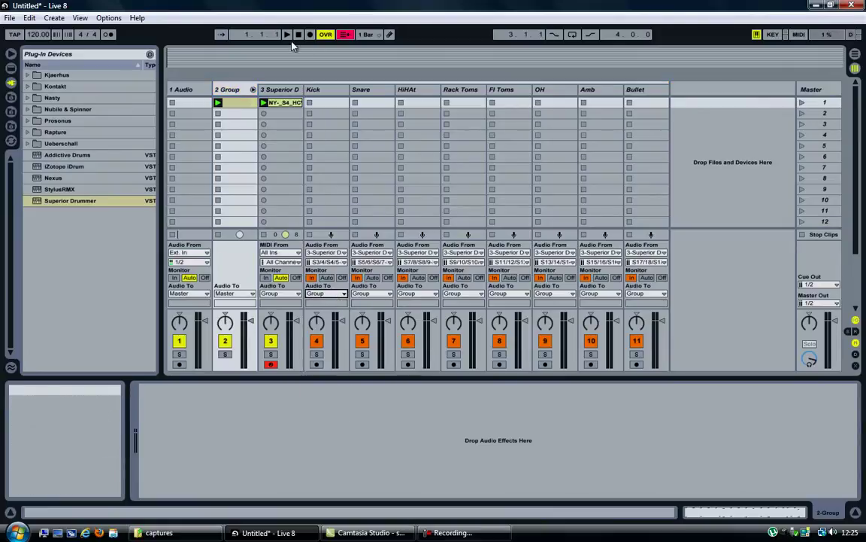